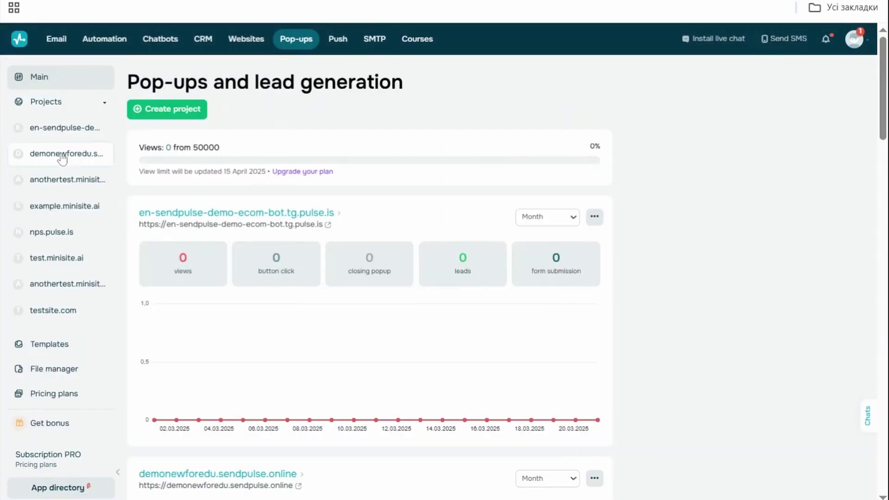
Step: Open the demonewforedu.sendpulse.online pop-up project and look through its flows and its analytics
click(64, 154)
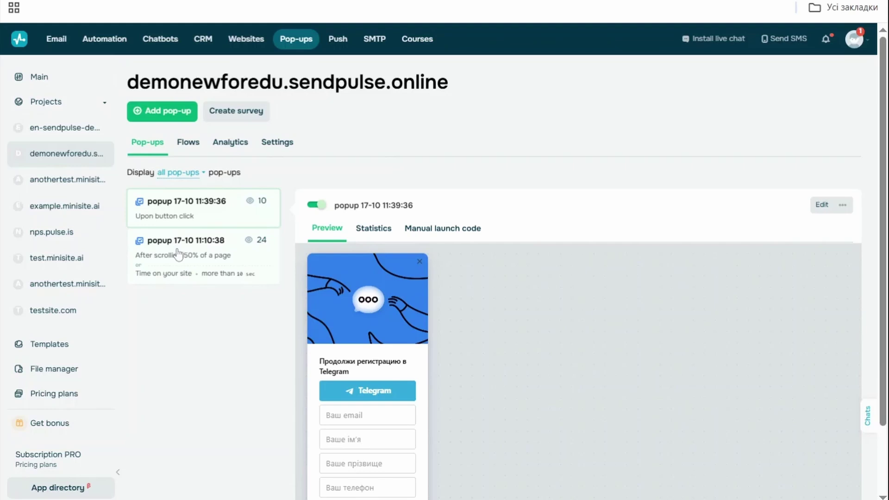
click(187, 146)
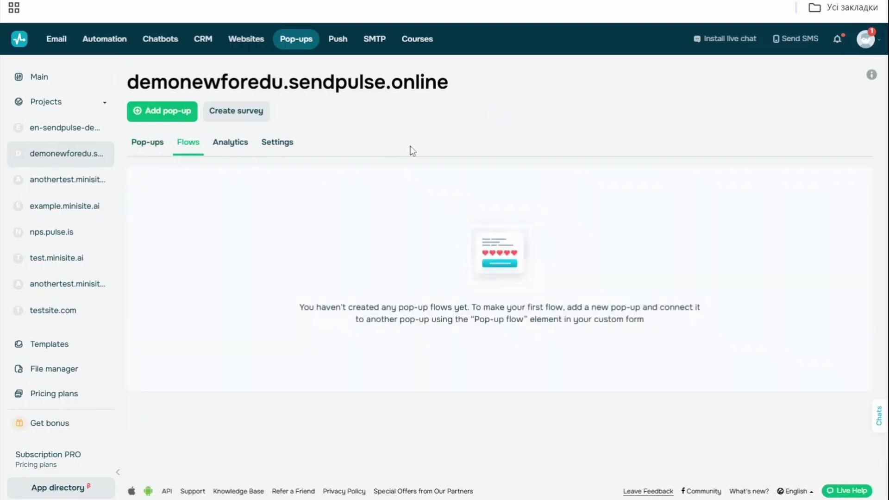
click(218, 153)
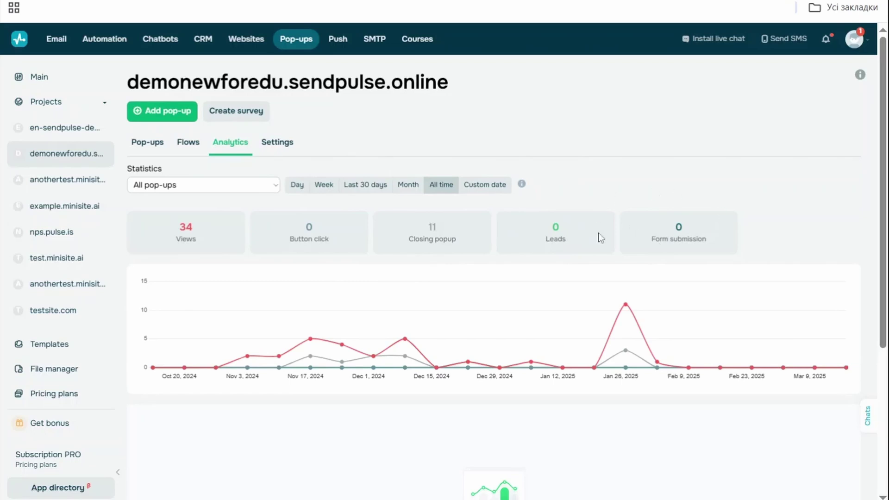
Step: Review the project's settings for integrations, site installation code and custom variables
click(281, 154)
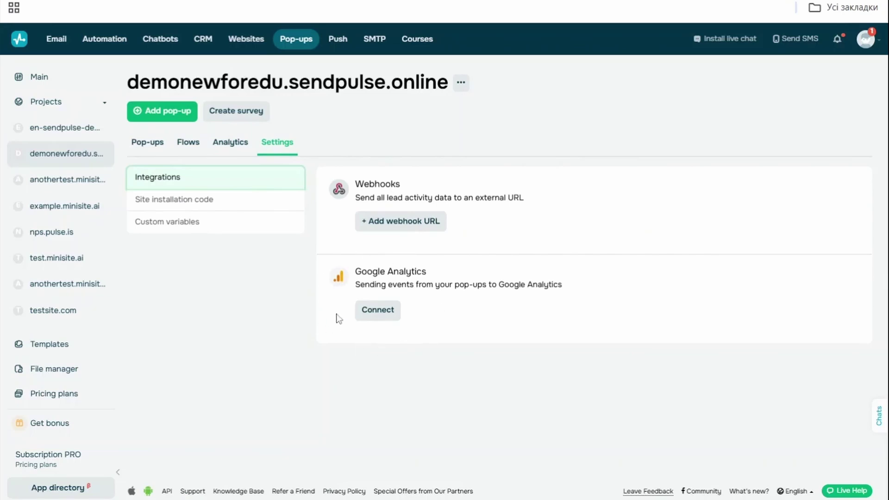
click(238, 203)
scroll(678, 252, down, 3)
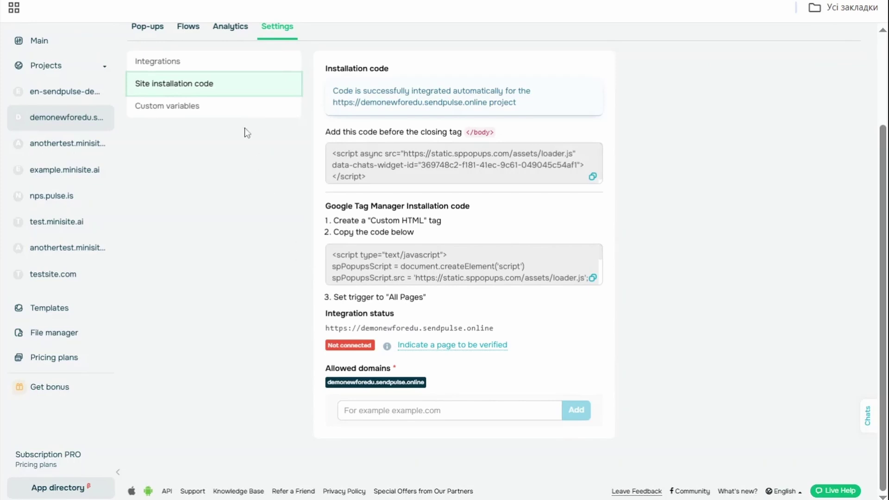
click(232, 106)
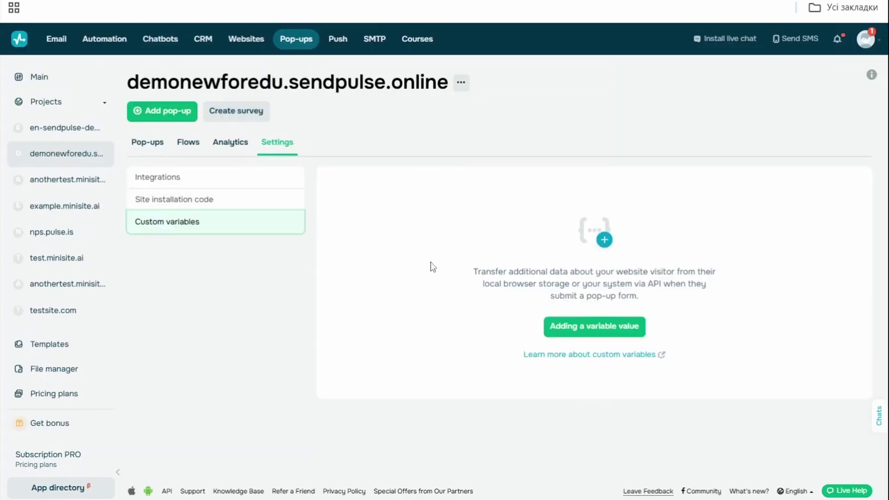
Step: Return to the project's pop-up list and create a new form of the Pop-up type from scratch
click(145, 147)
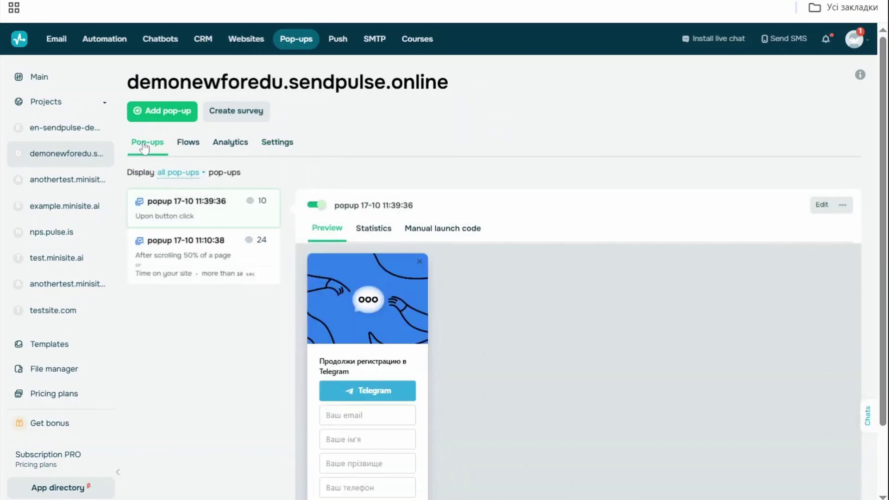
click(168, 119)
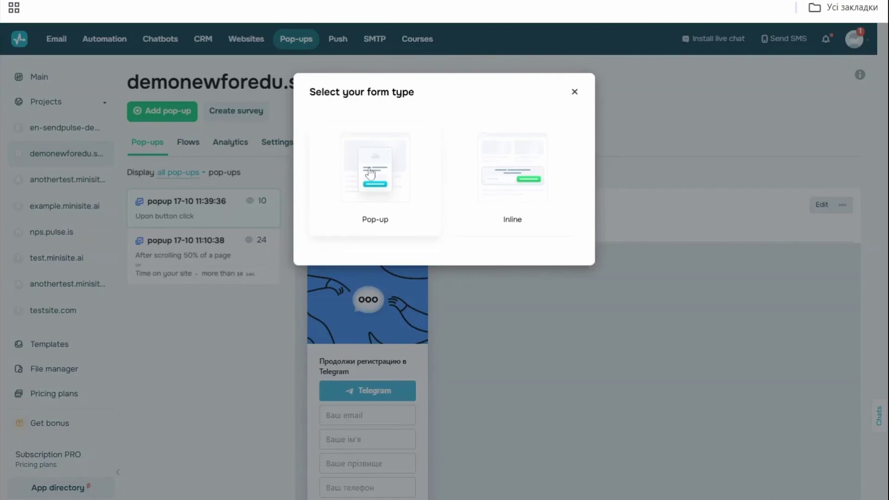
click(370, 173)
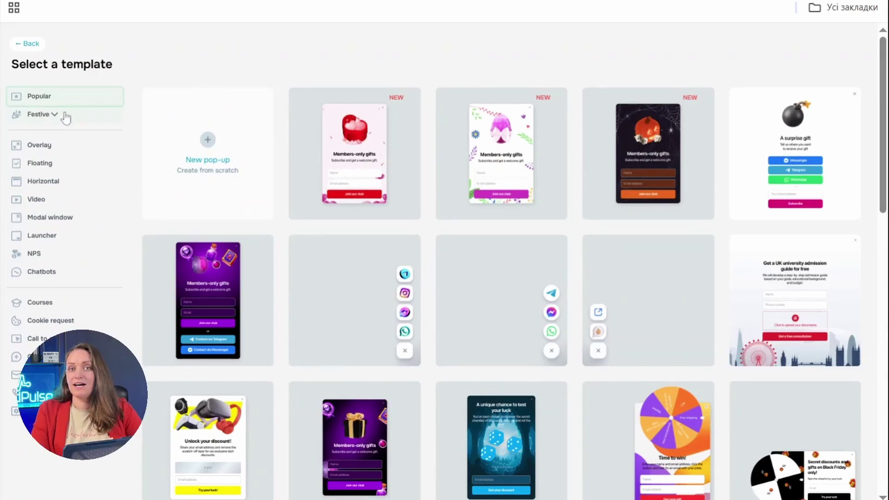
click(210, 137)
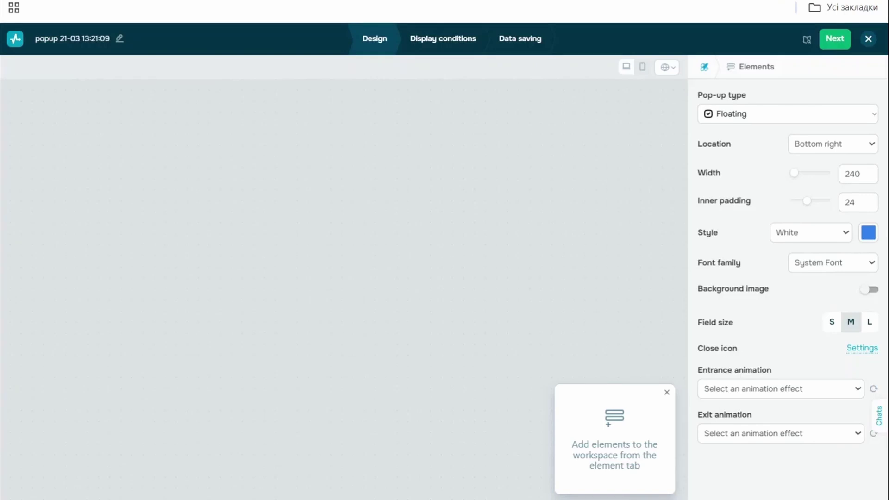
Step: Examine the design options for pop-up type, location, style, font family, and entrance and exit animations
click(755, 115)
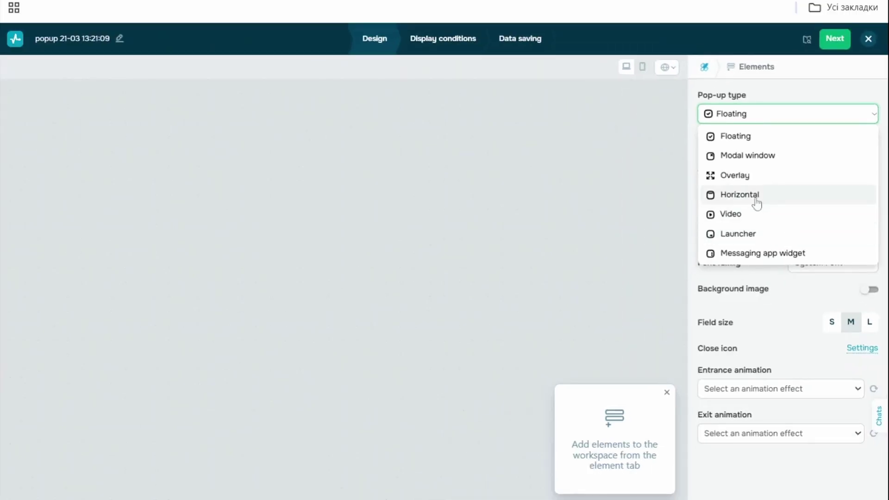
click(823, 139)
click(803, 147)
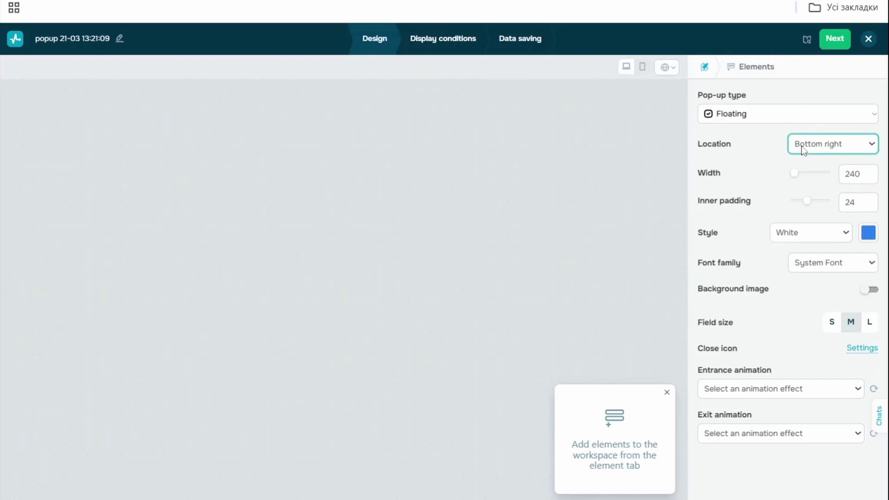
click(763, 141)
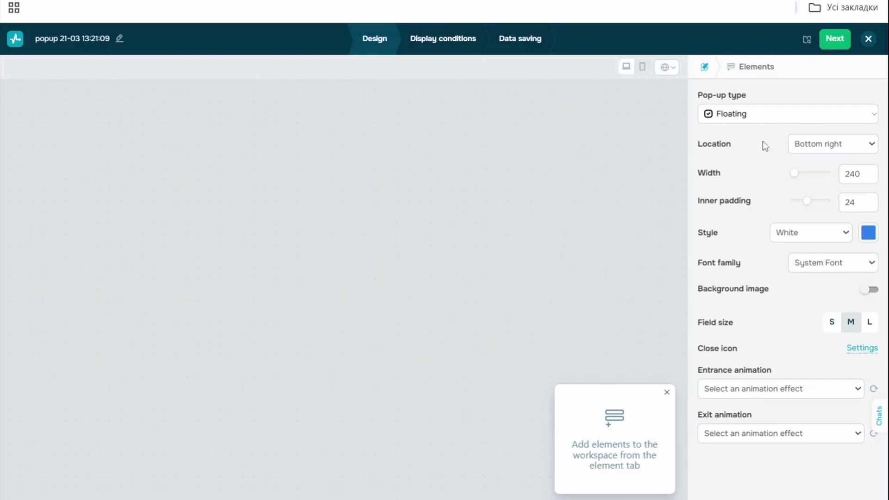
click(818, 233)
click(847, 268)
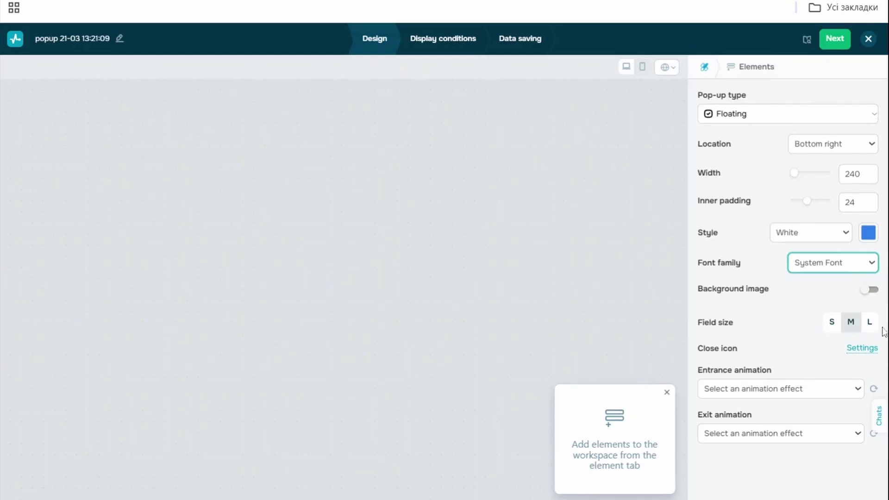
click(835, 387)
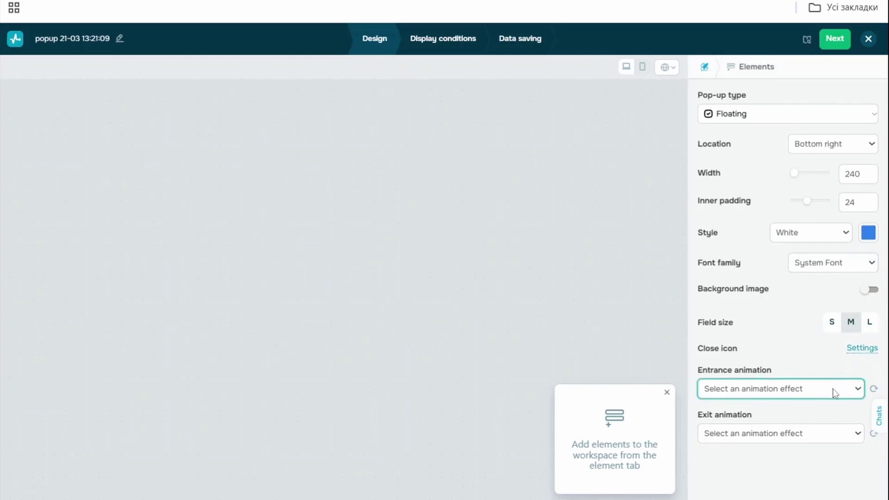
click(829, 428)
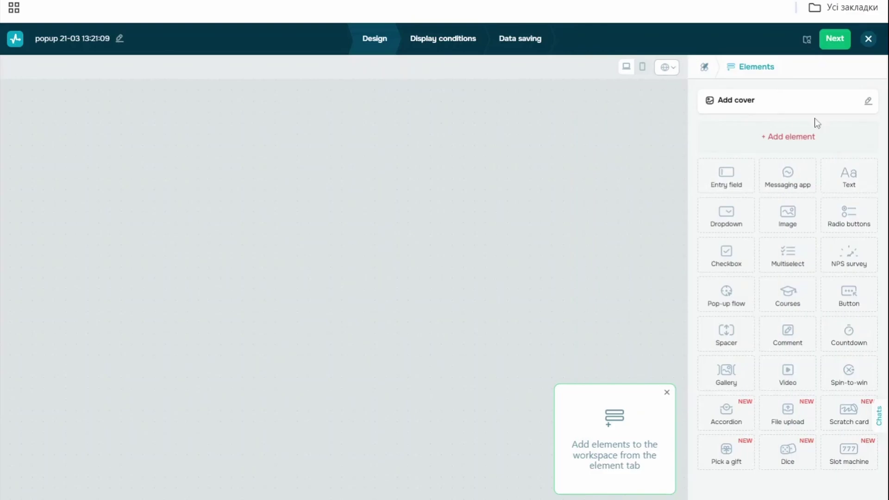
Step: Check the cover image upload option, return to the elements list and look at the Entry field element
click(767, 102)
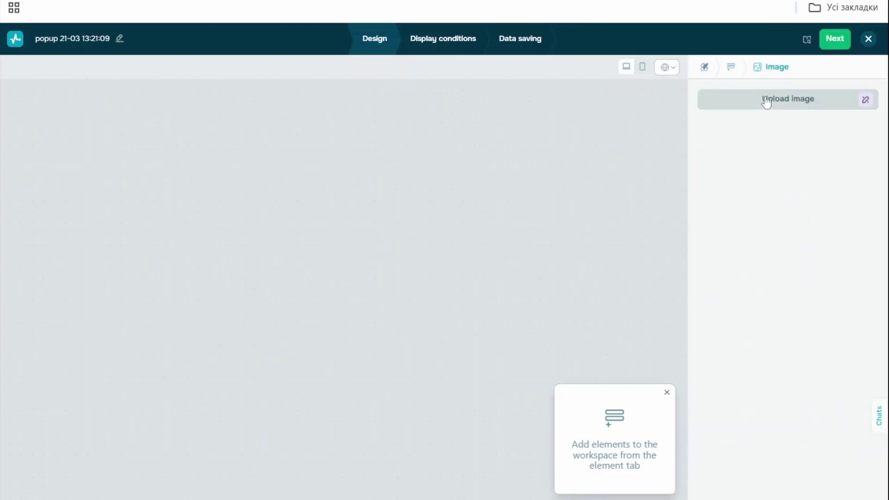
click(767, 103)
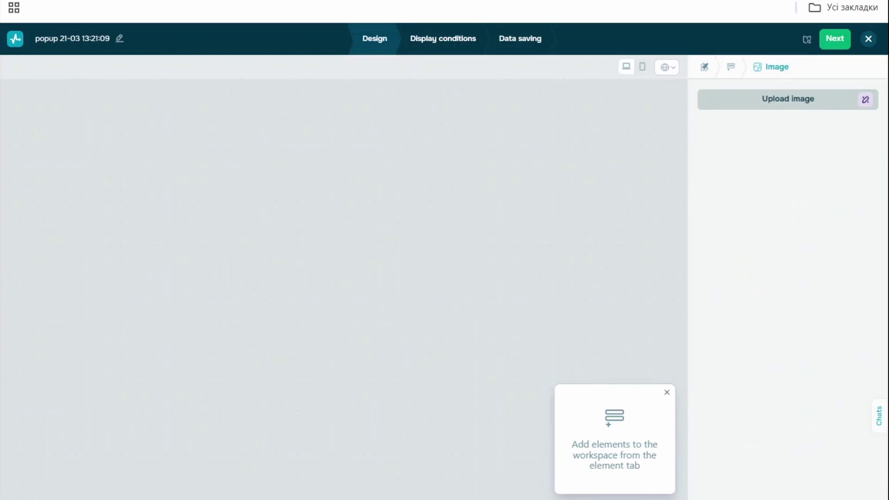
click(731, 67)
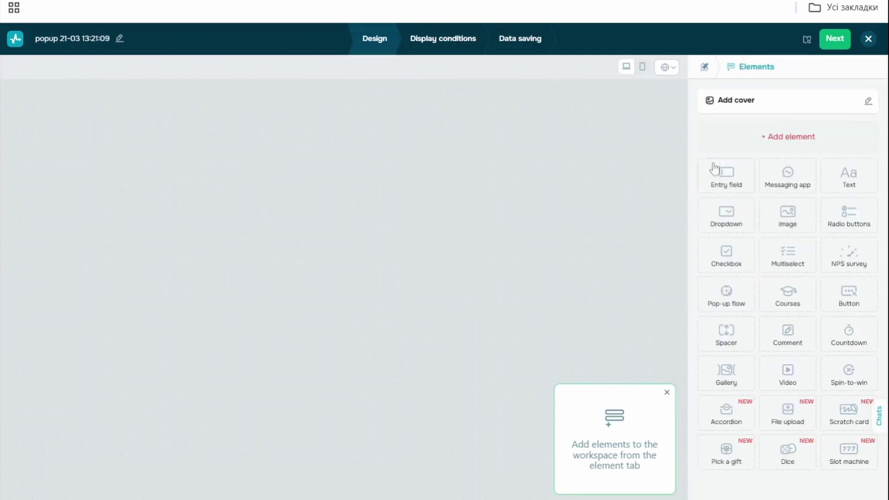
click(730, 177)
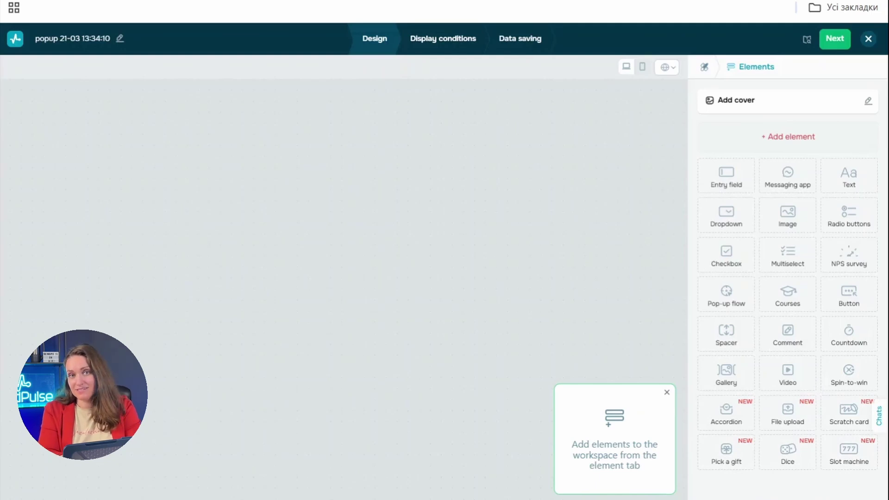
Step: Add the image Dizayn_bez_nazvaniya.png from the file manager as the pop-up's cover
click(821, 104)
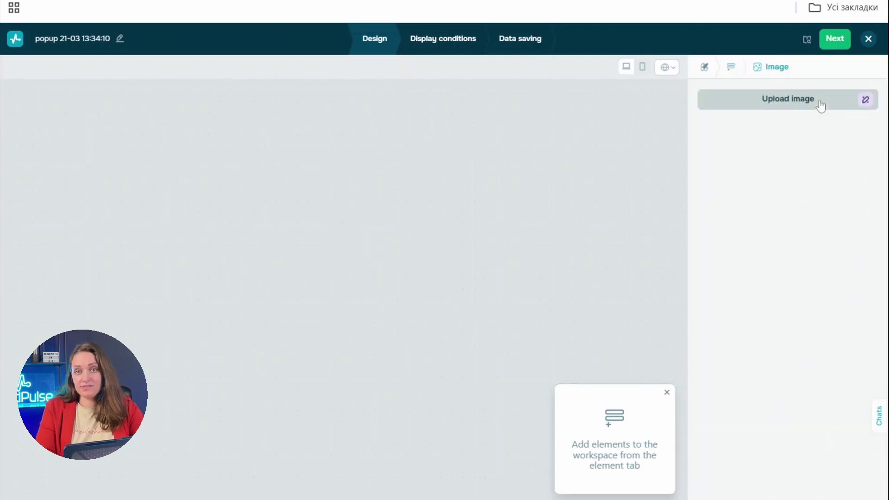
click(820, 105)
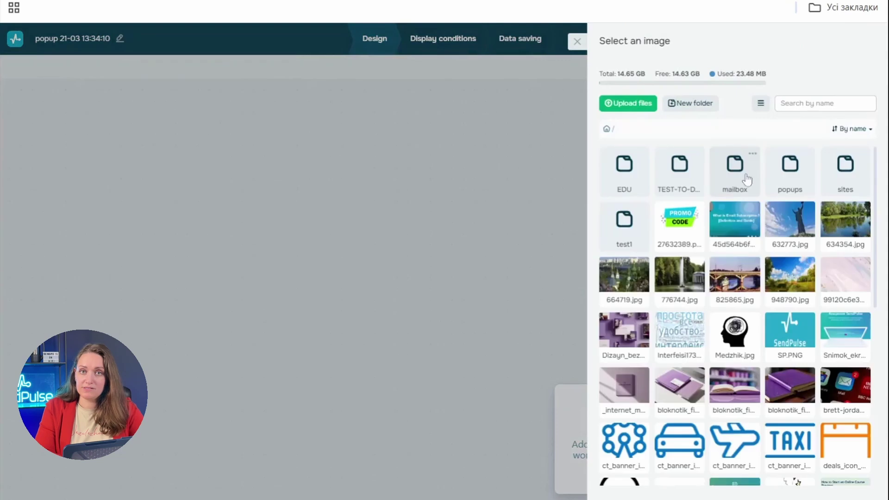
click(645, 342)
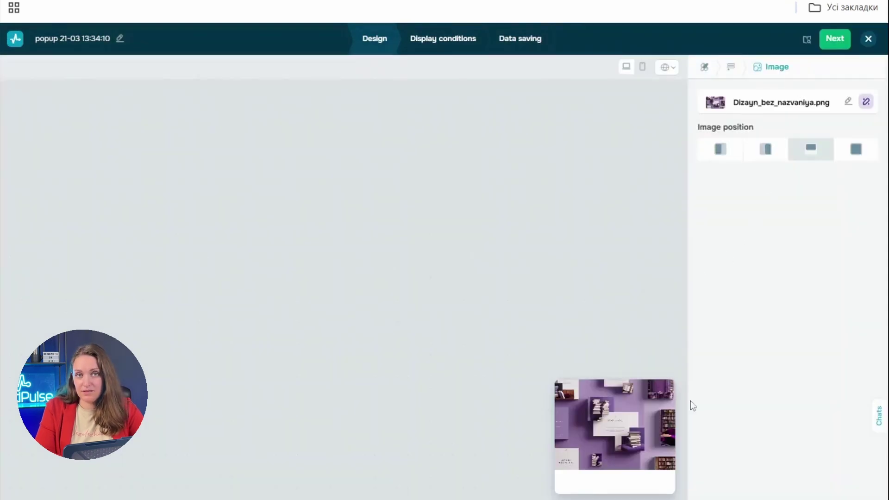
Step: Set the pop-up's display condition to the frequency option "Every time visitors open your site"
click(427, 41)
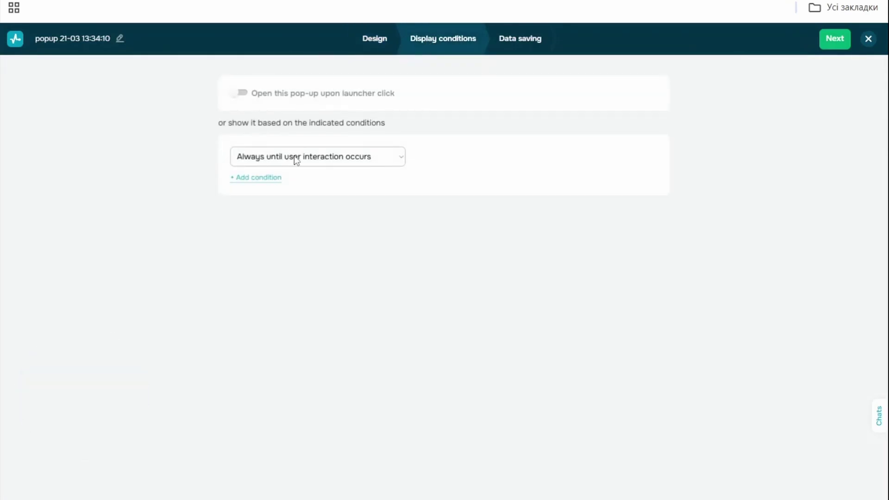
click(296, 158)
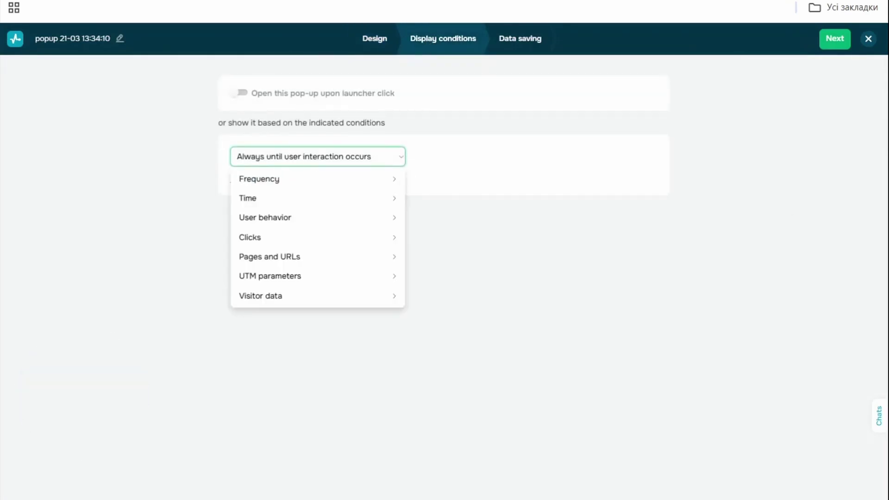
mouse_move(275, 176)
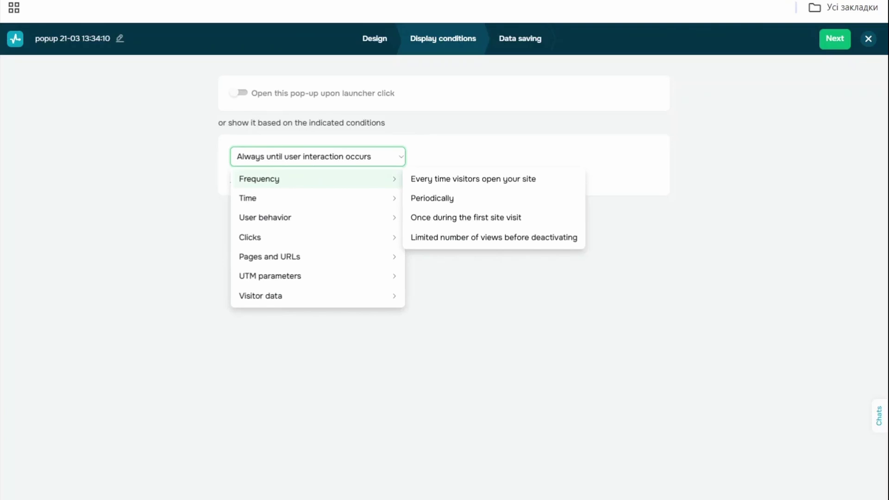
mouse_move(267, 201)
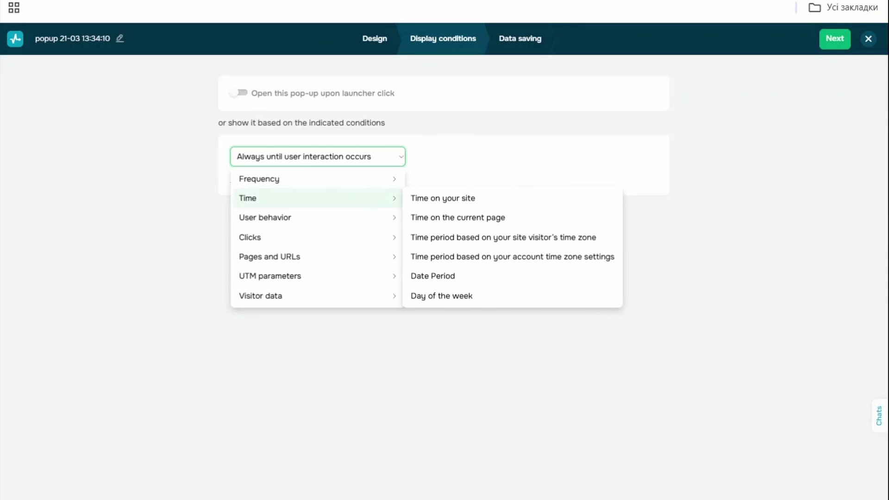
mouse_move(363, 224)
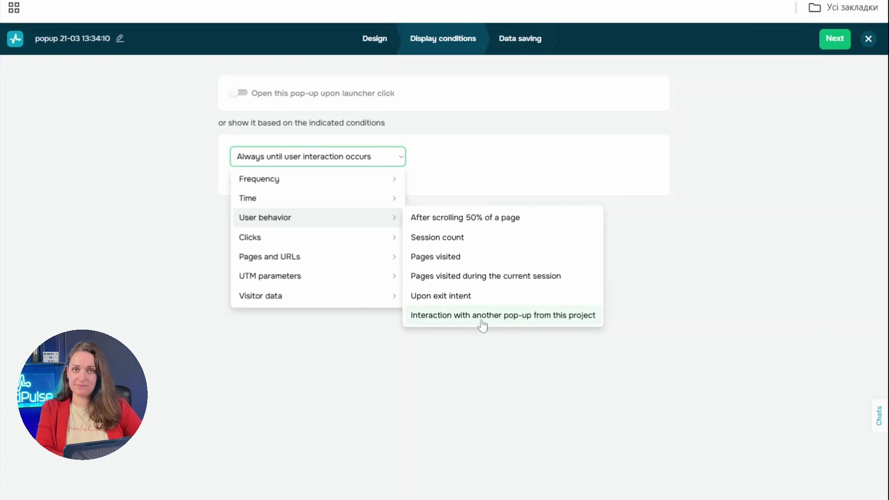
mouse_move(387, 237)
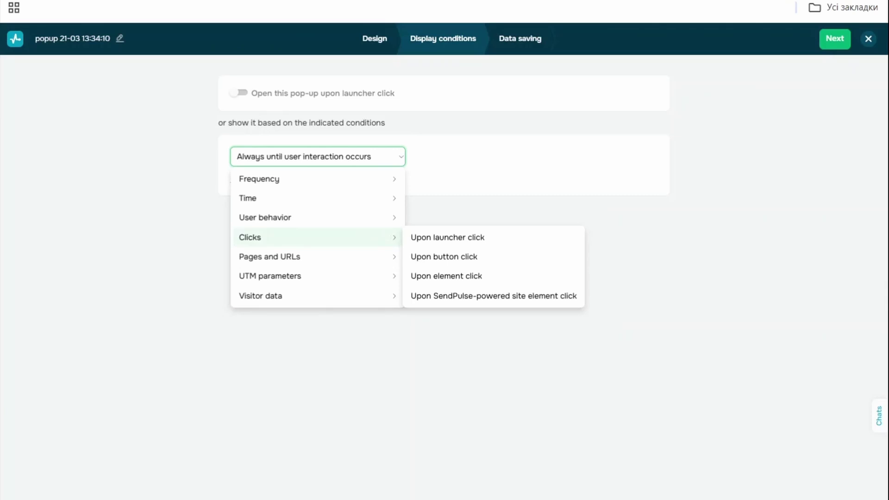
mouse_move(379, 265)
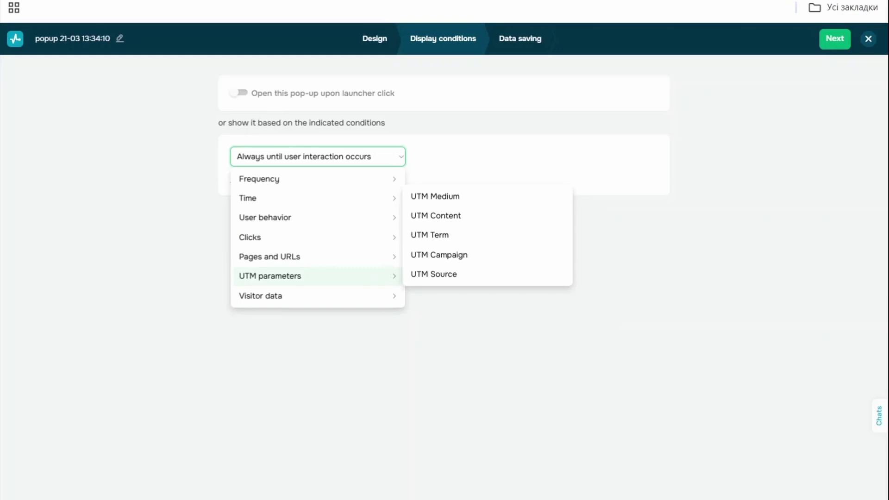
mouse_move(371, 303)
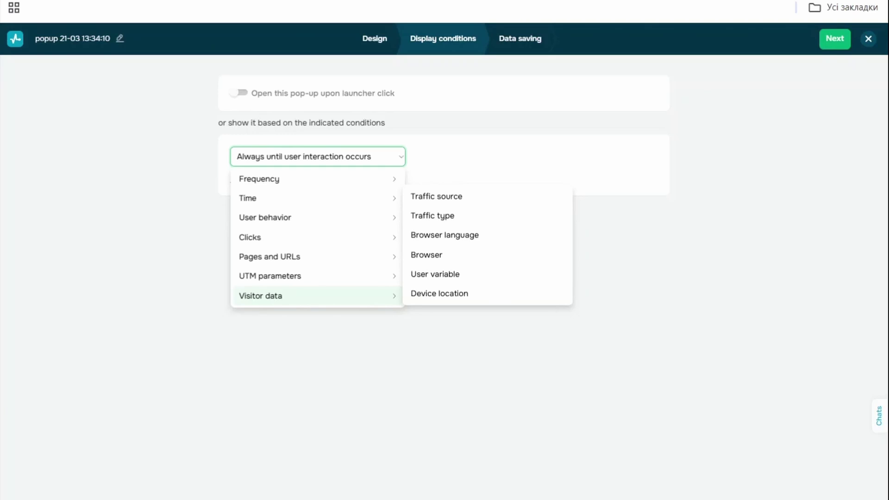
mouse_move(364, 183)
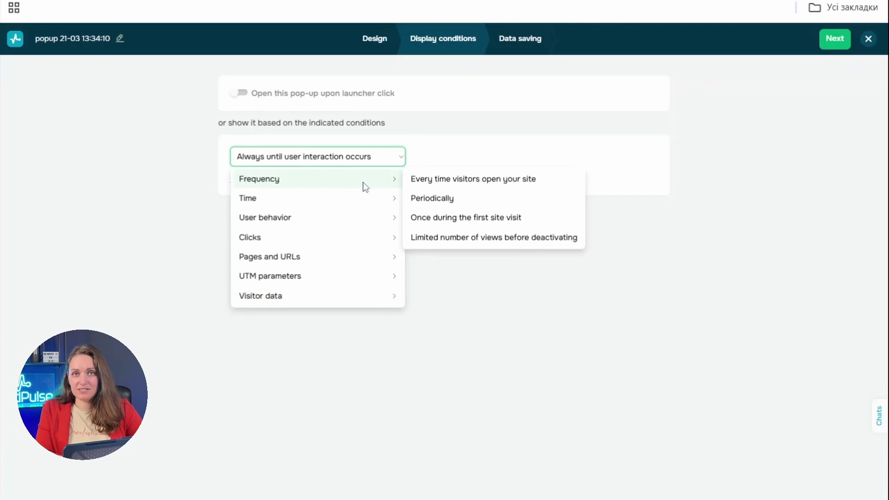
click(452, 185)
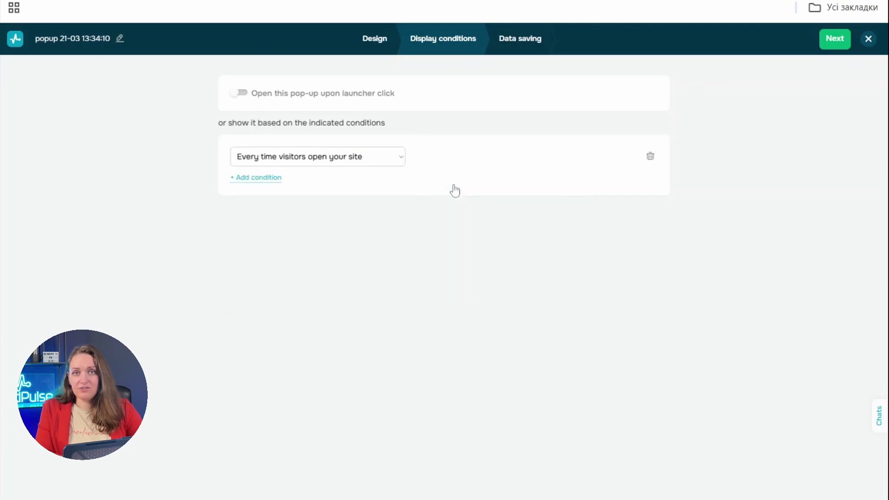
Step: Add a "Time on your site" display condition and require all of the conditions to be performed
click(258, 180)
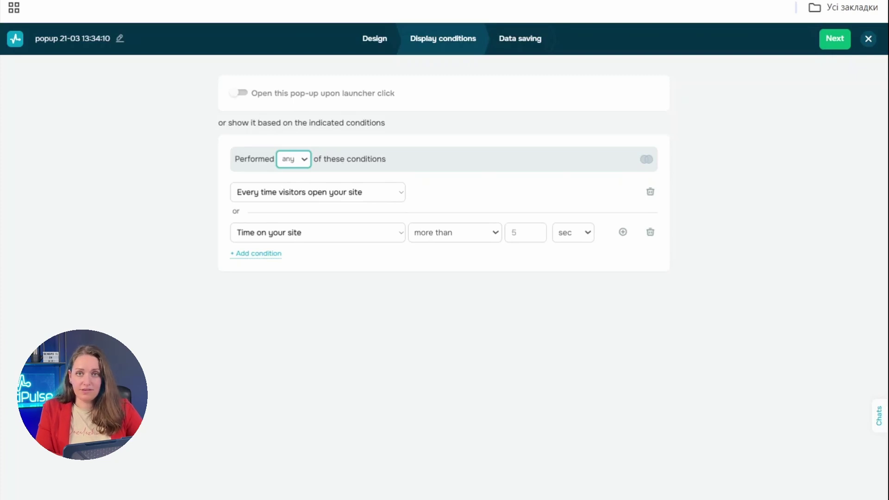
click(289, 183)
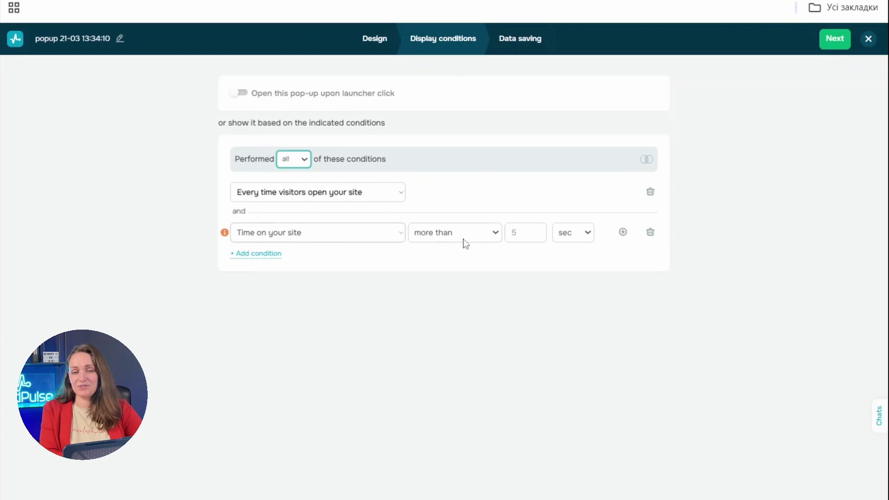
Step: Delete the "Time on your site" display condition and go to the pop-up's data saving settings
click(650, 233)
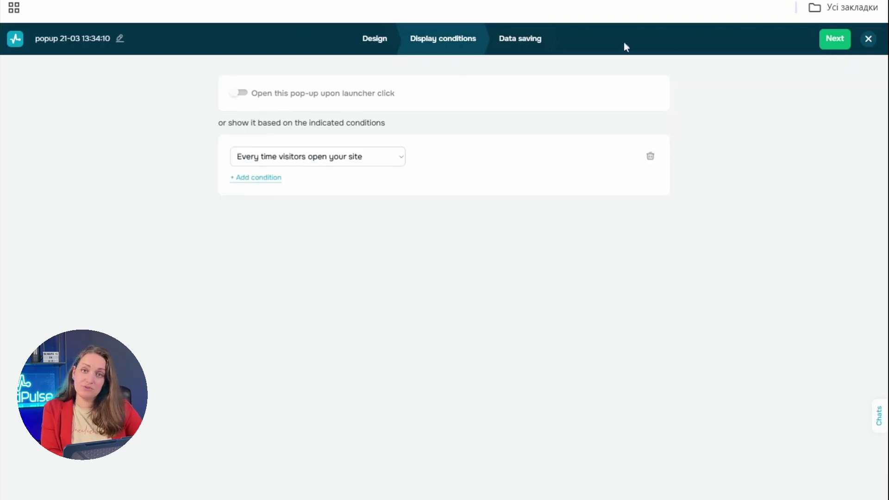
click(540, 44)
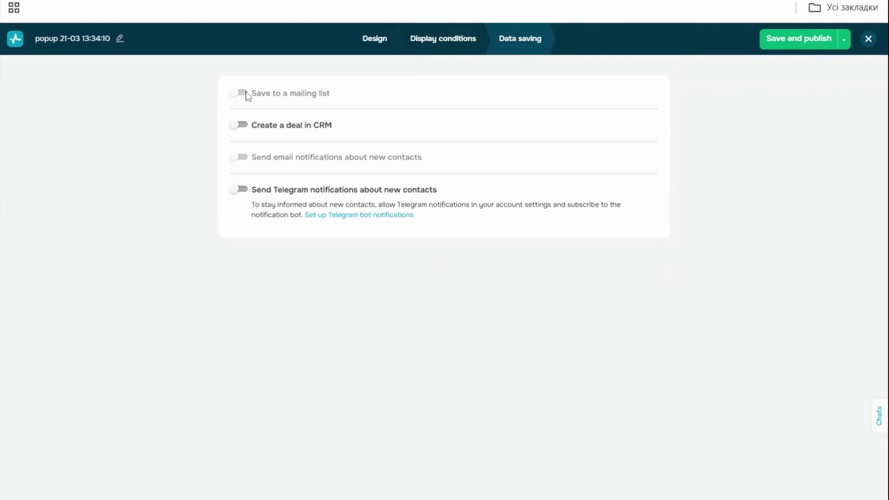
Step: Enable creating a deal in CRM and Telegram notifications about new contacts, and save and publish the pop-up
click(241, 130)
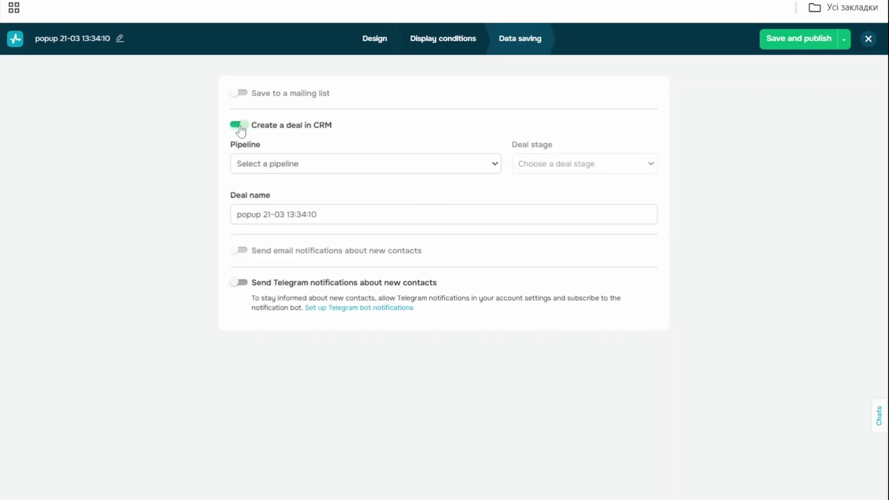
click(247, 285)
click(781, 41)
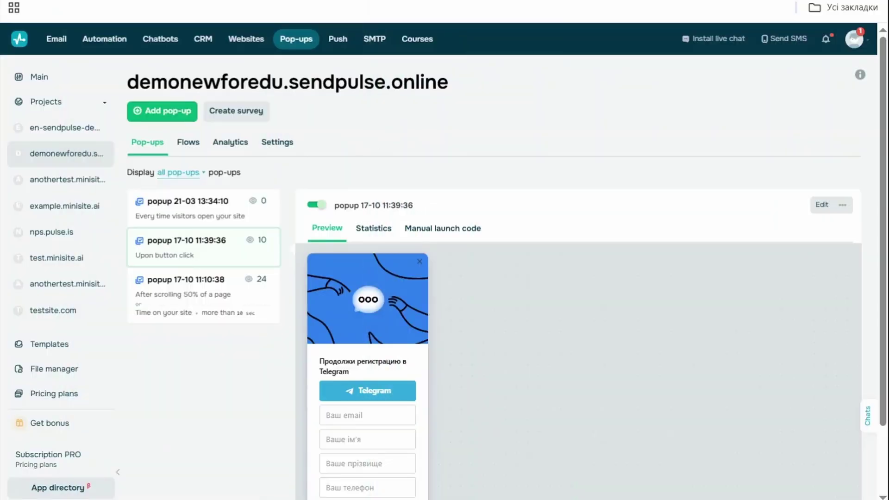
Step: Review the preview, all-time statistics and manual launch code of the pop-up shown upon button click
scroll(499, 180, down, 3)
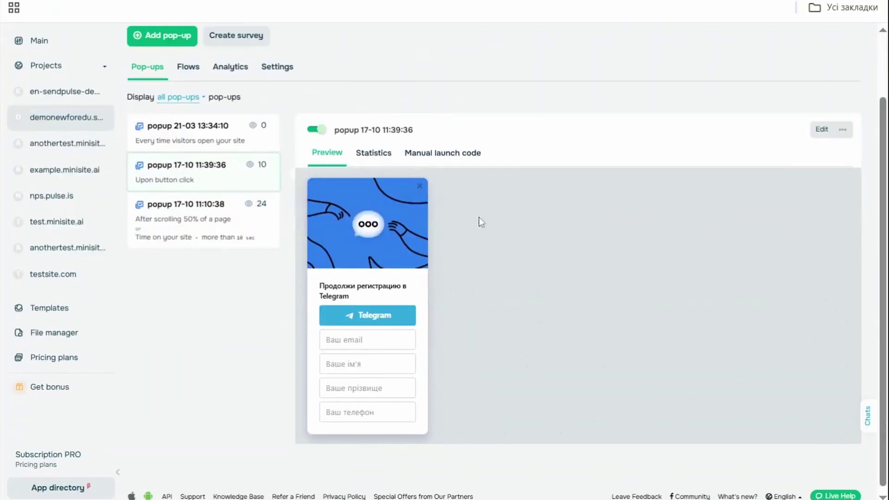
click(372, 172)
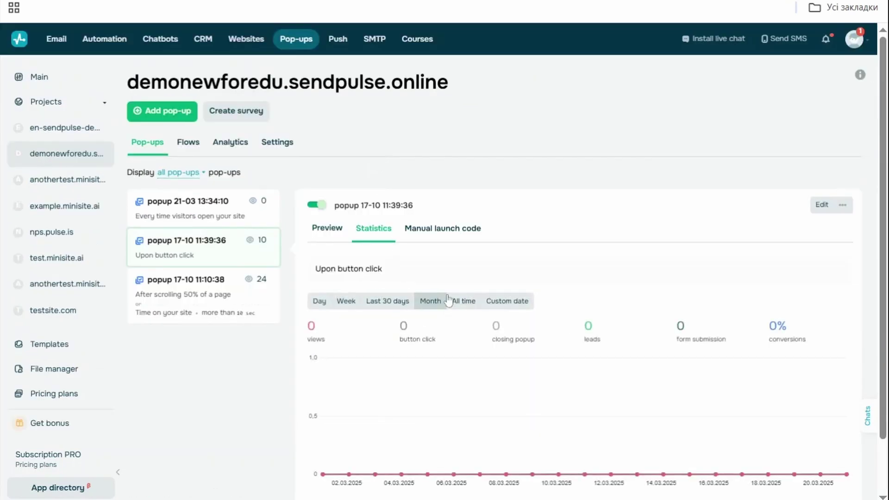
click(468, 302)
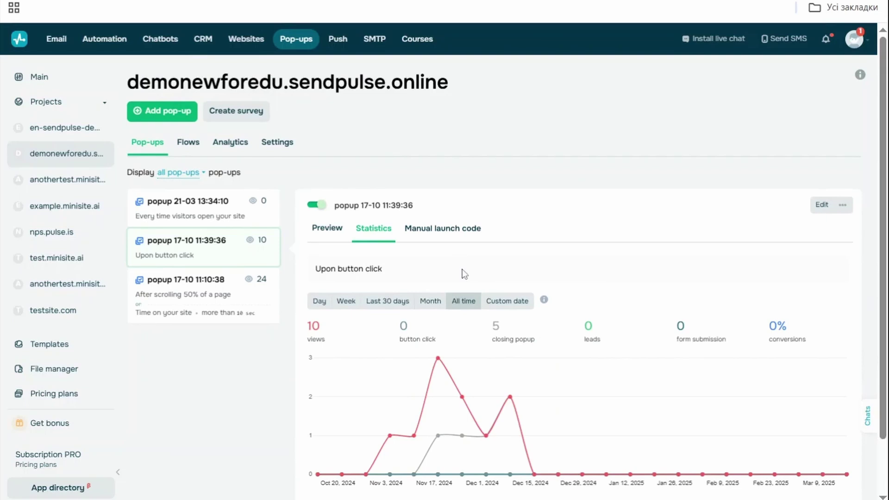
scroll(462, 246, down, 2)
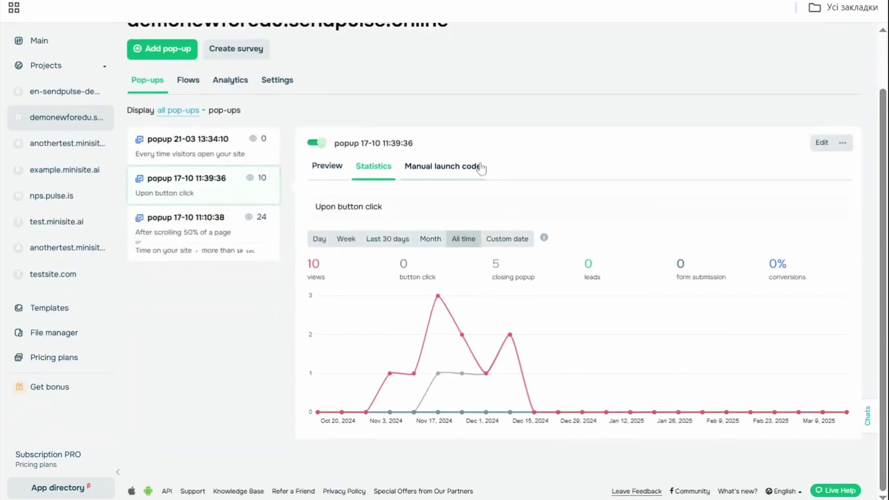
click(447, 180)
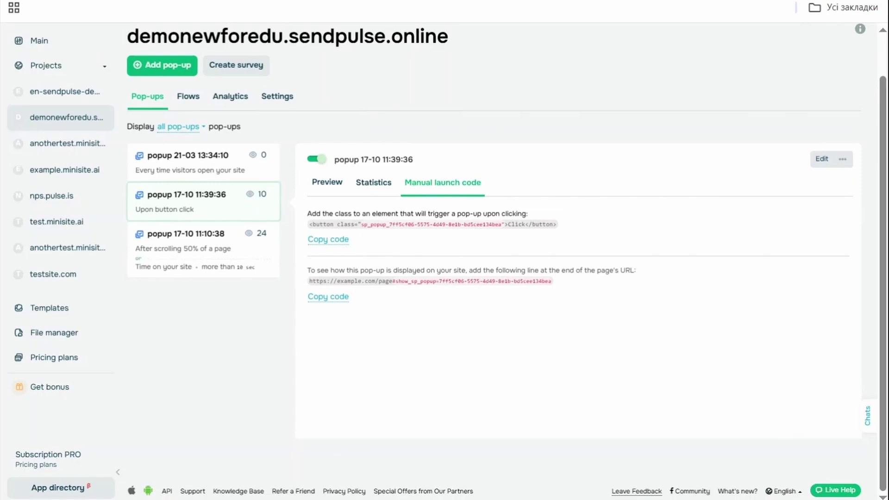
click(330, 188)
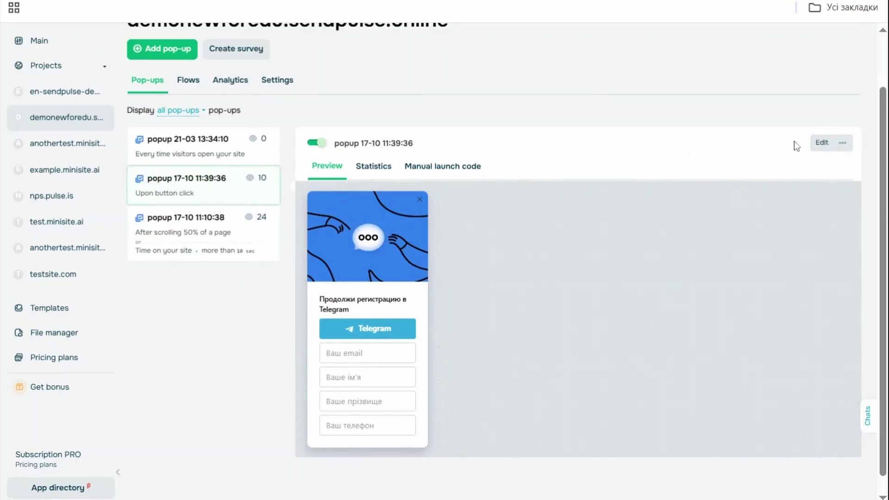
Step: Edit the pop-up shown upon button click, enable its A/B test and look through the elements of Content B
click(822, 143)
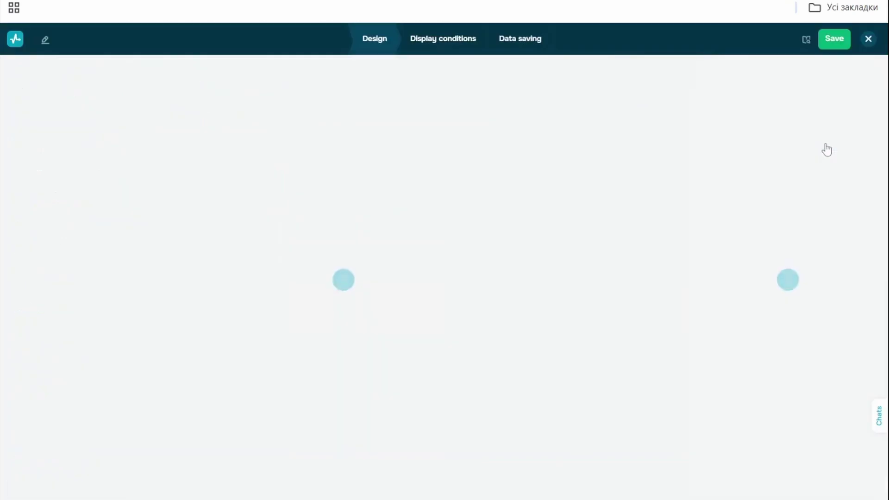
click(16, 68)
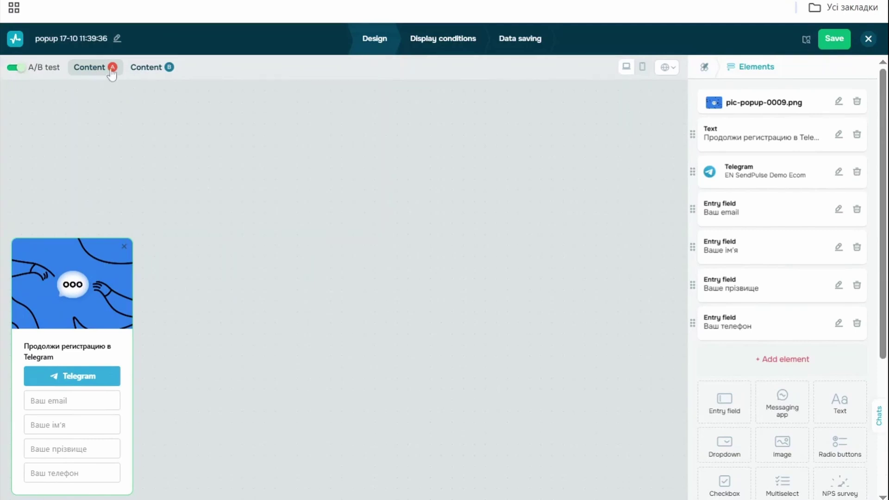
click(150, 68)
scroll(793, 360, down, 1)
scroll(793, 361, down, 2)
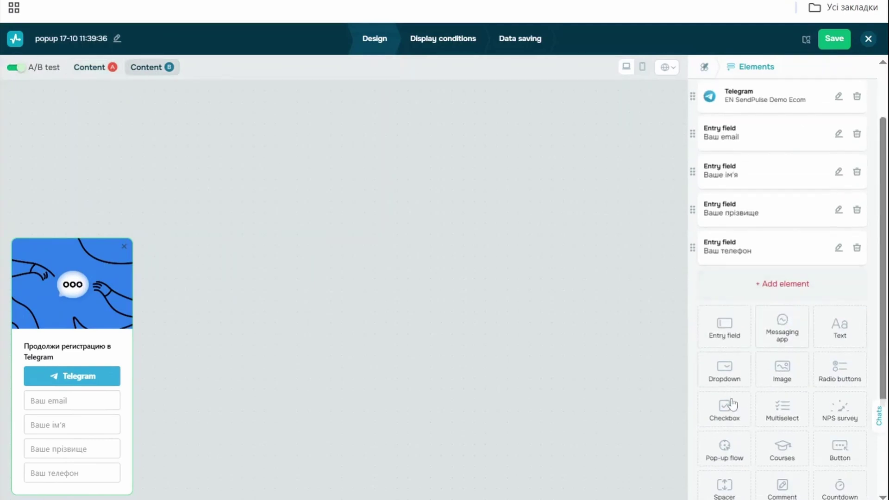
Step: Check the A/B test's display conditions and data saving settings, and save the pop-up
click(428, 40)
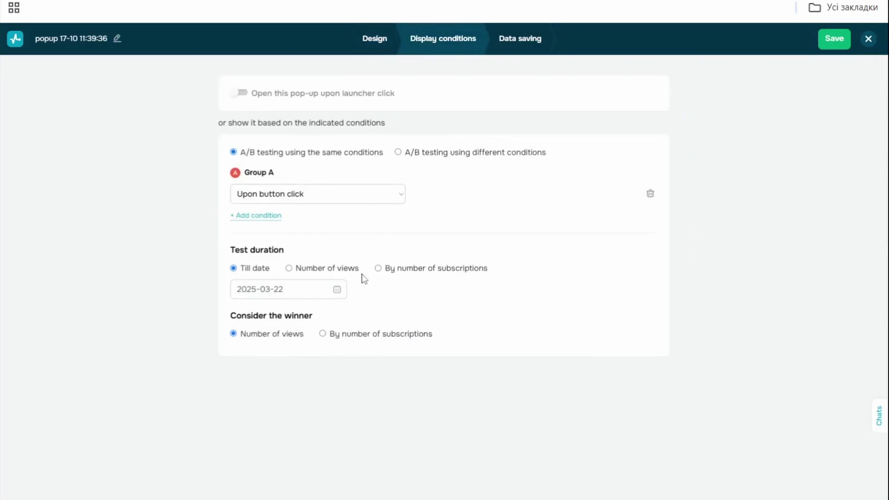
click(526, 41)
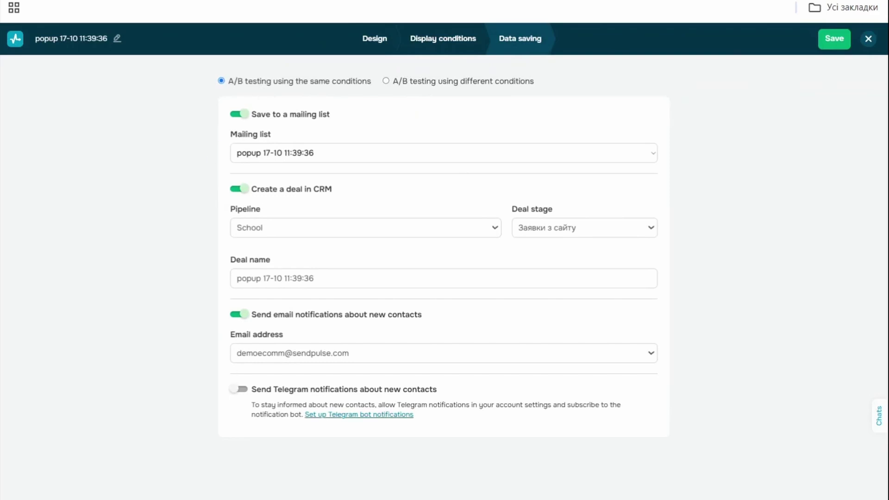
click(830, 47)
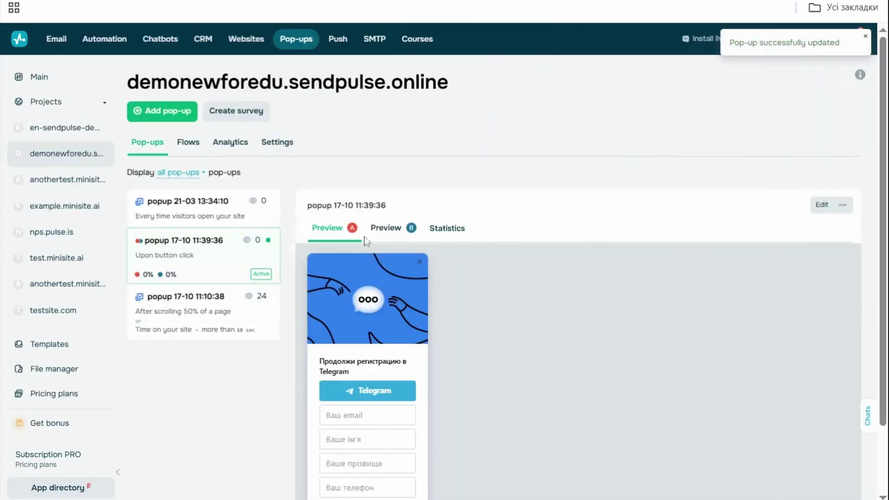
Step: Examine the A/B-tested pop-up's variant B preview and its statistics, and return to the variant A preview
click(389, 231)
scroll(392, 233, down, 2)
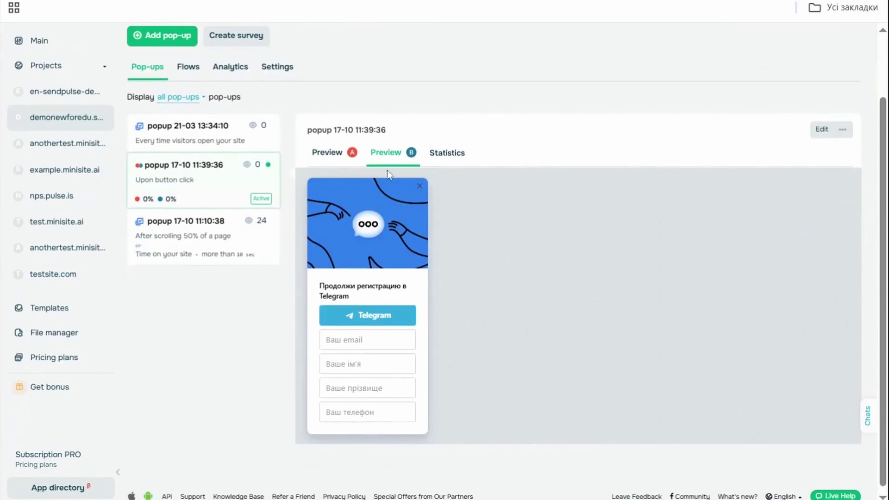
click(461, 154)
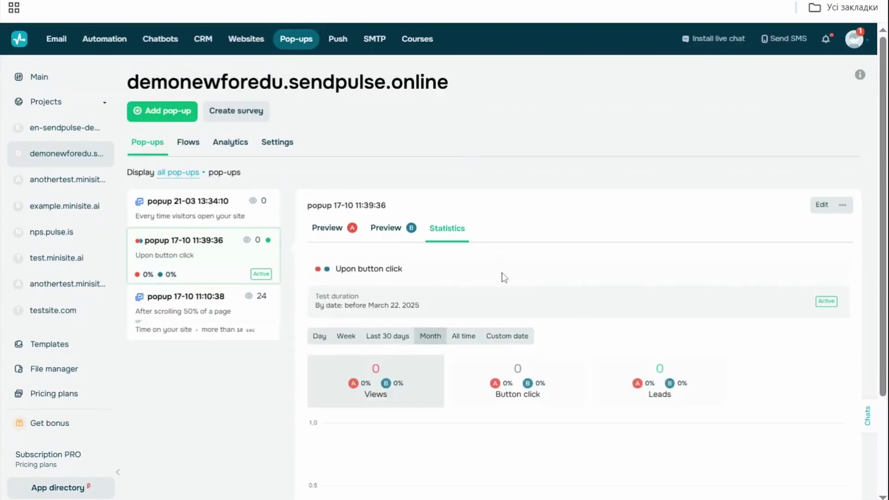
scroll(504, 277, down, 2)
scroll(505, 277, down, 2)
scroll(373, 237, up, 4)
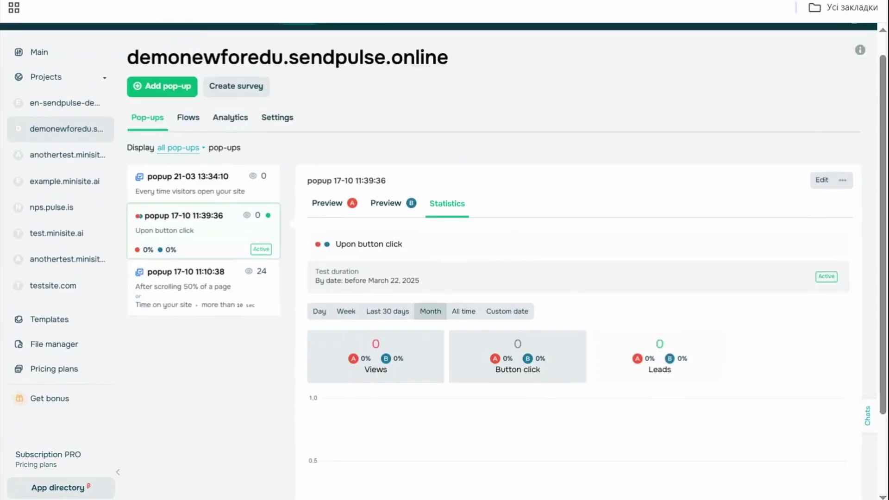
click(330, 227)
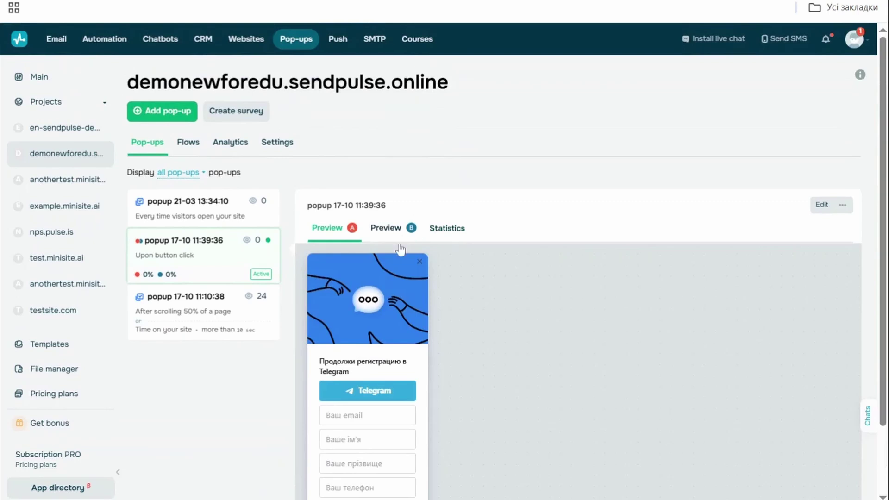